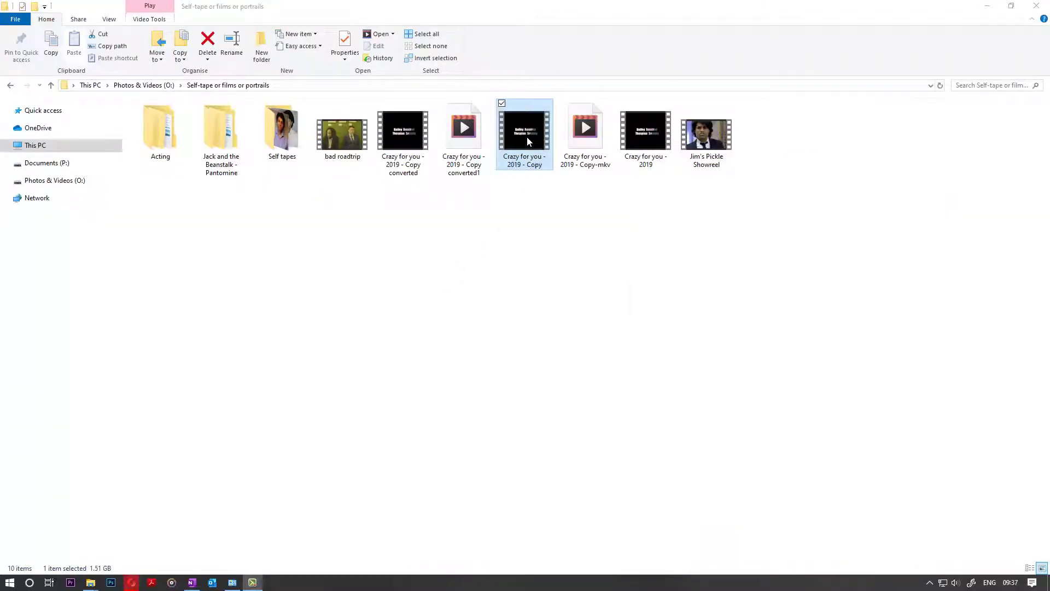
- Play 'Crazy for you - 2019 - Copy' in the default player, then fullscreen in VLC
double_click(526, 141)
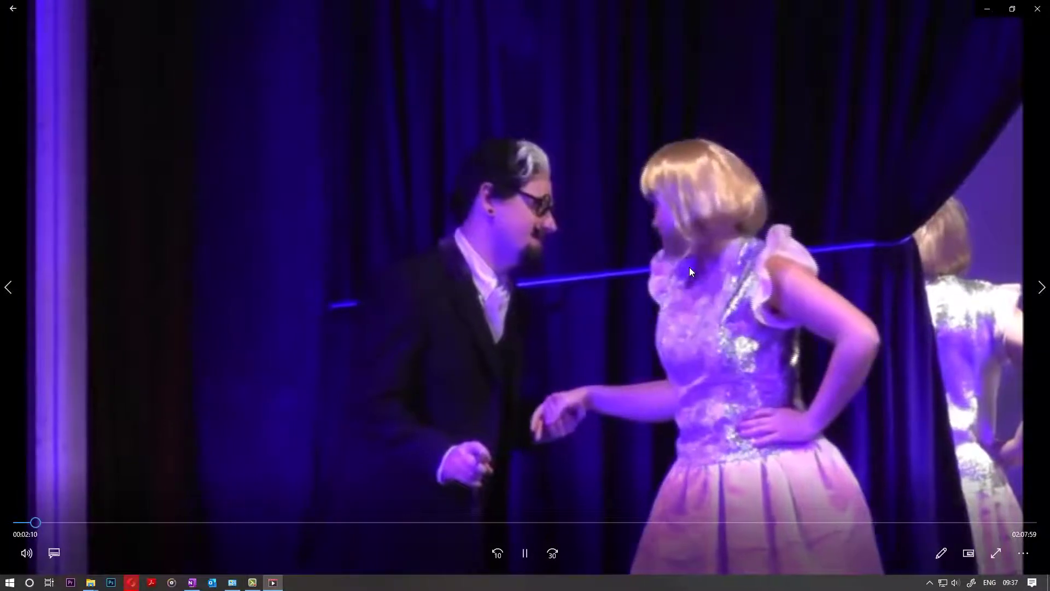
left_click(1038, 6)
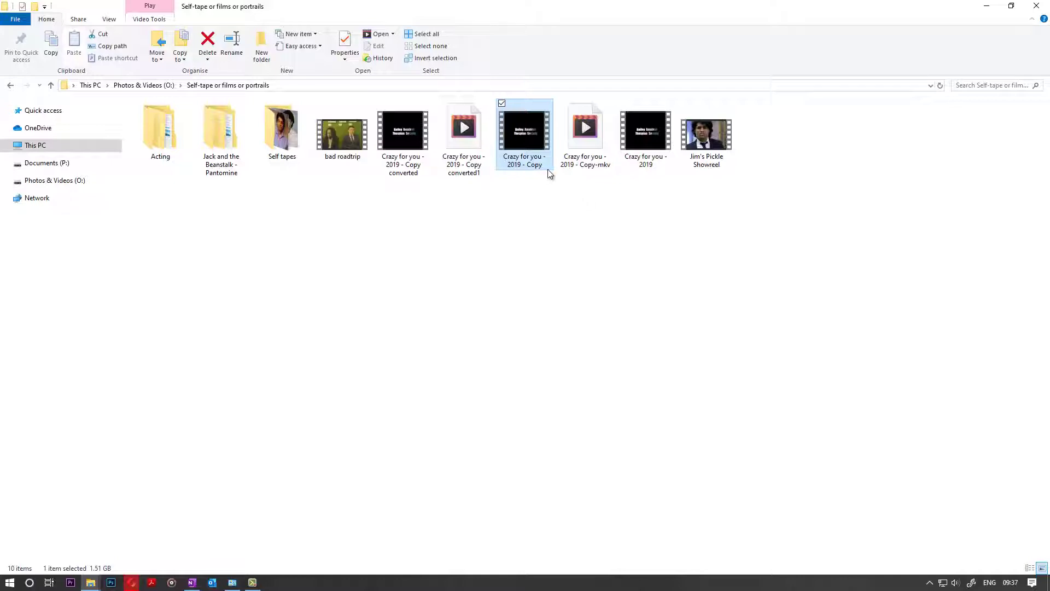
right_click(524, 140)
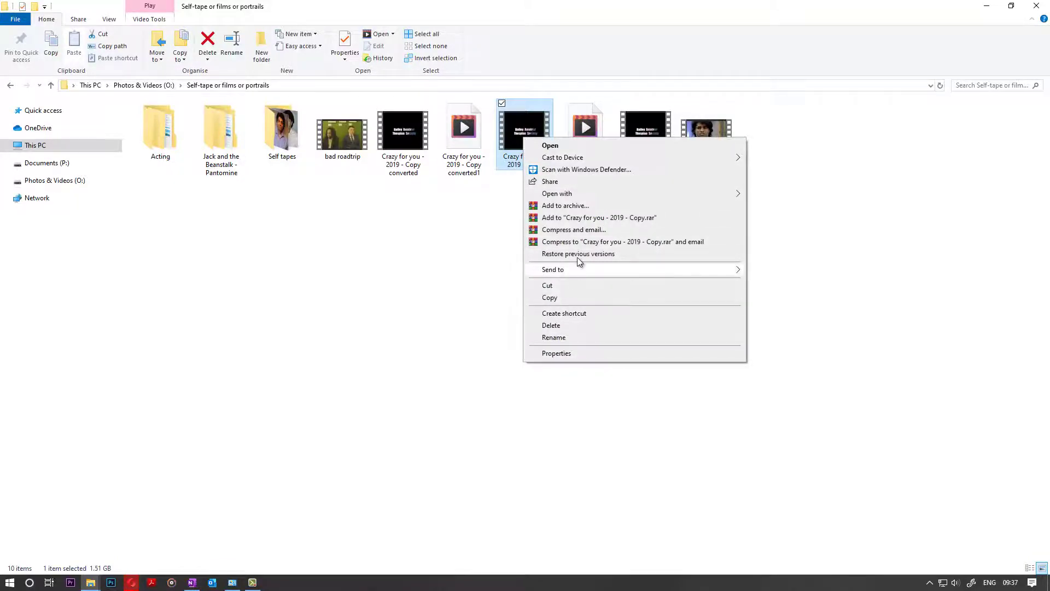
mouse_move(519, 194)
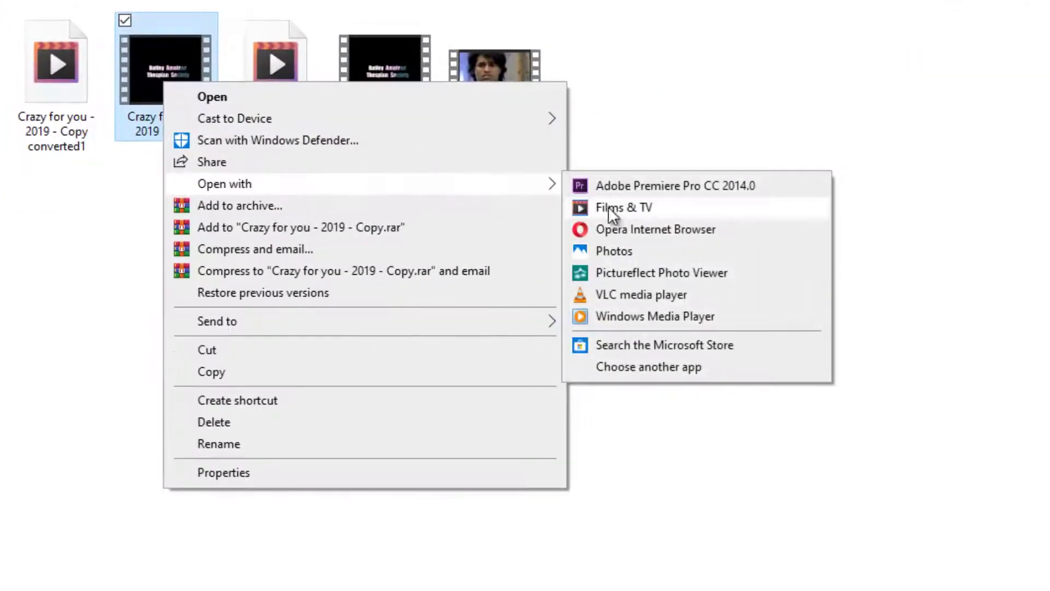
left_click(643, 294)
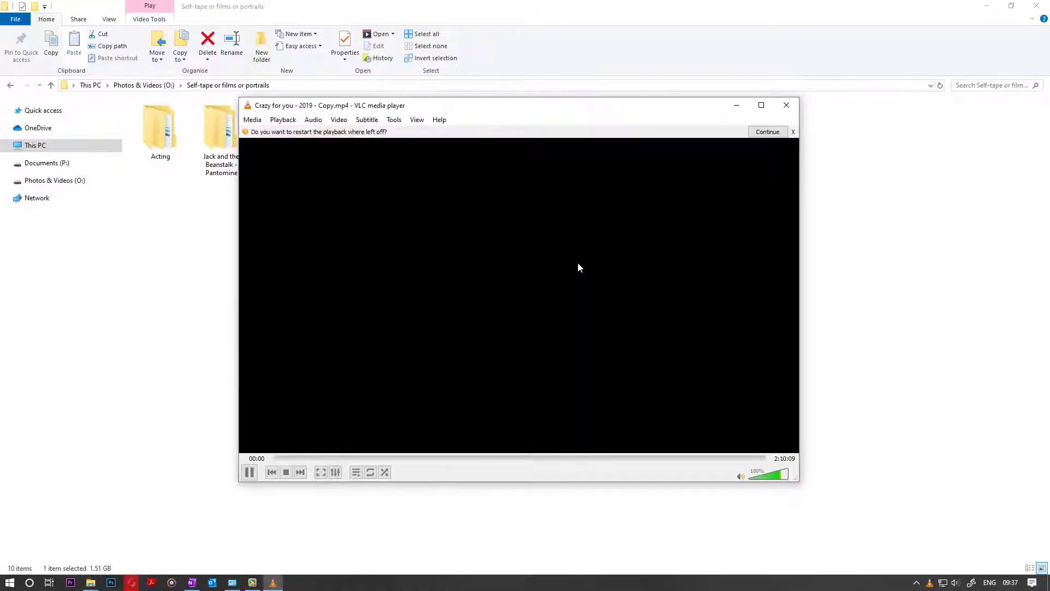
double_click(580, 268)
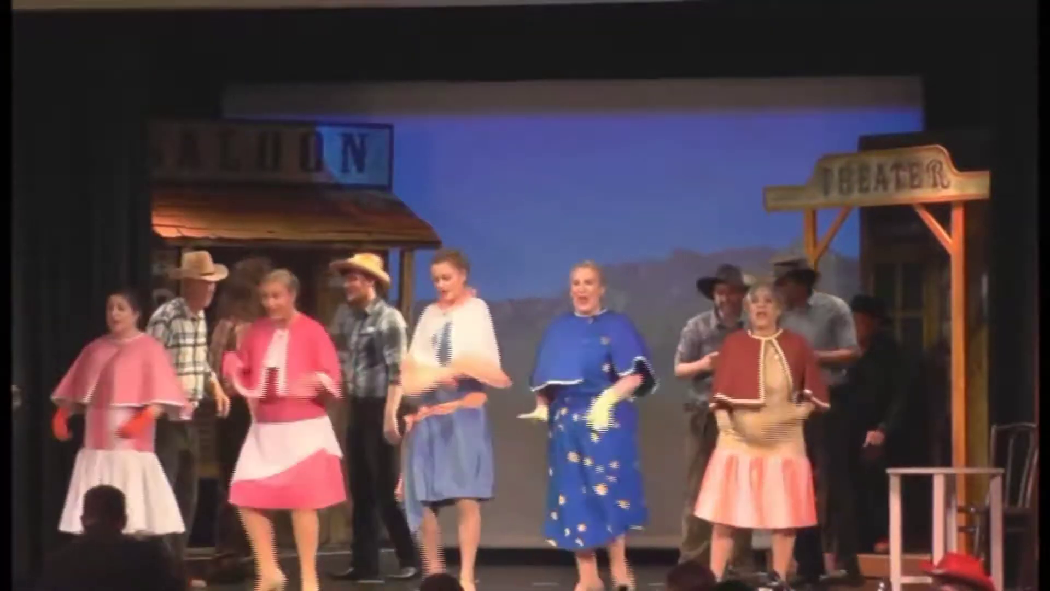
mouse_move(328, 447)
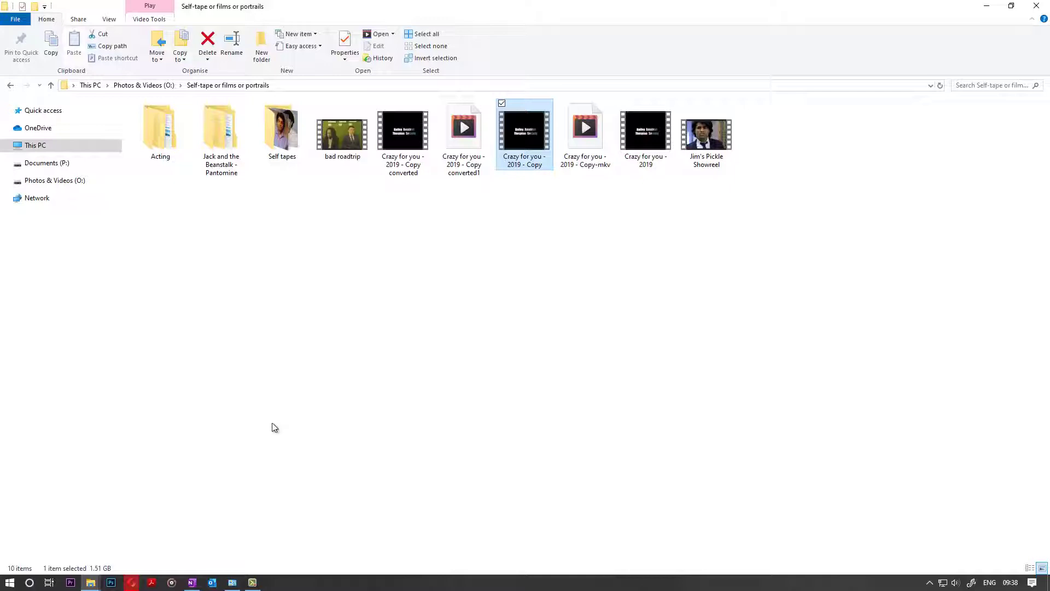
- Google 'any video converter' in Opera and open the Any Video Converter Free page
mouse_move(132, 584)
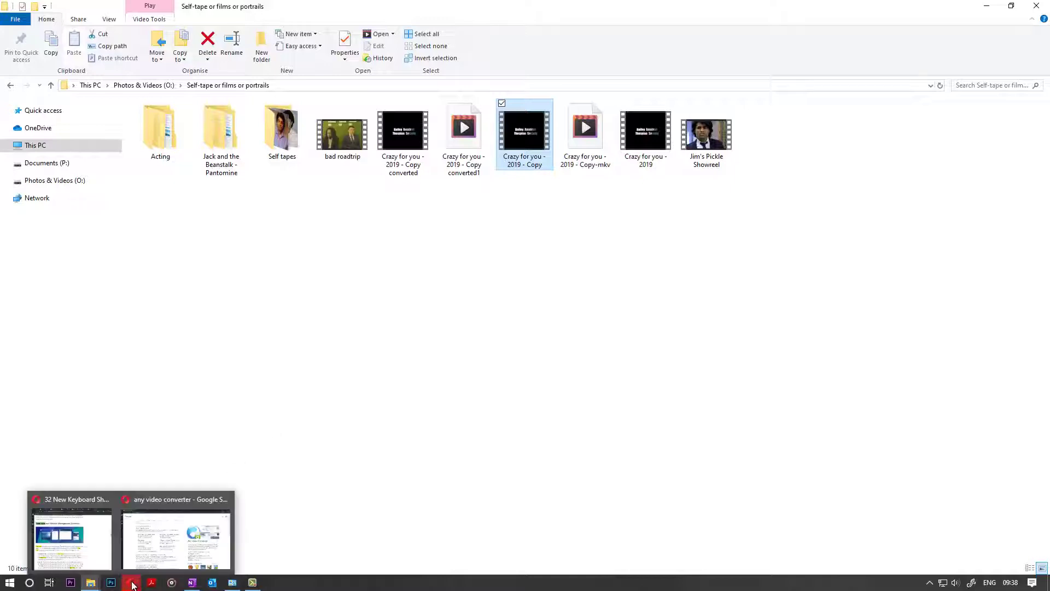
left_click(176, 534)
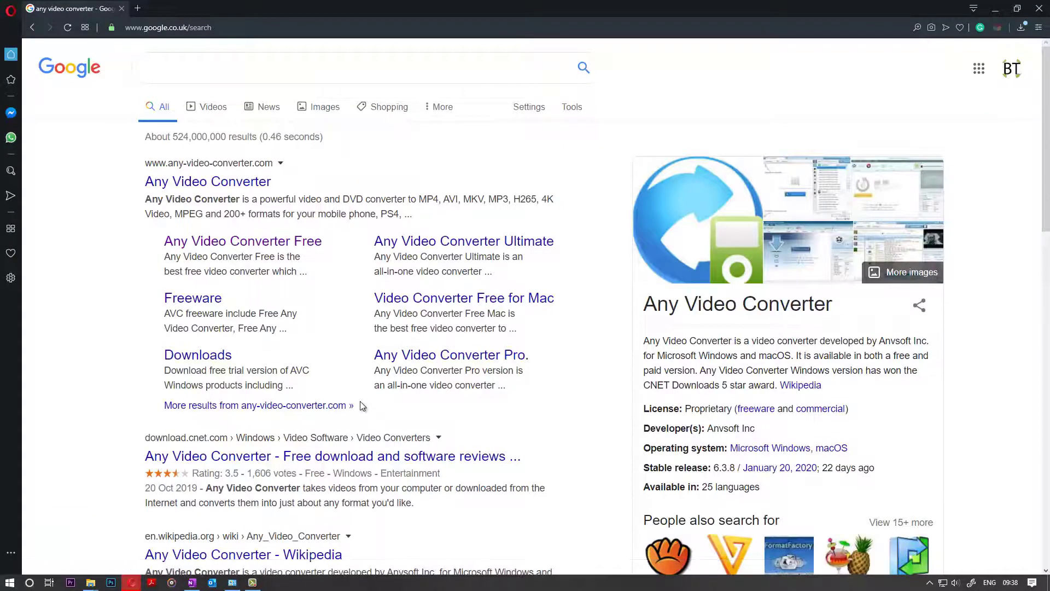
left_click(229, 73)
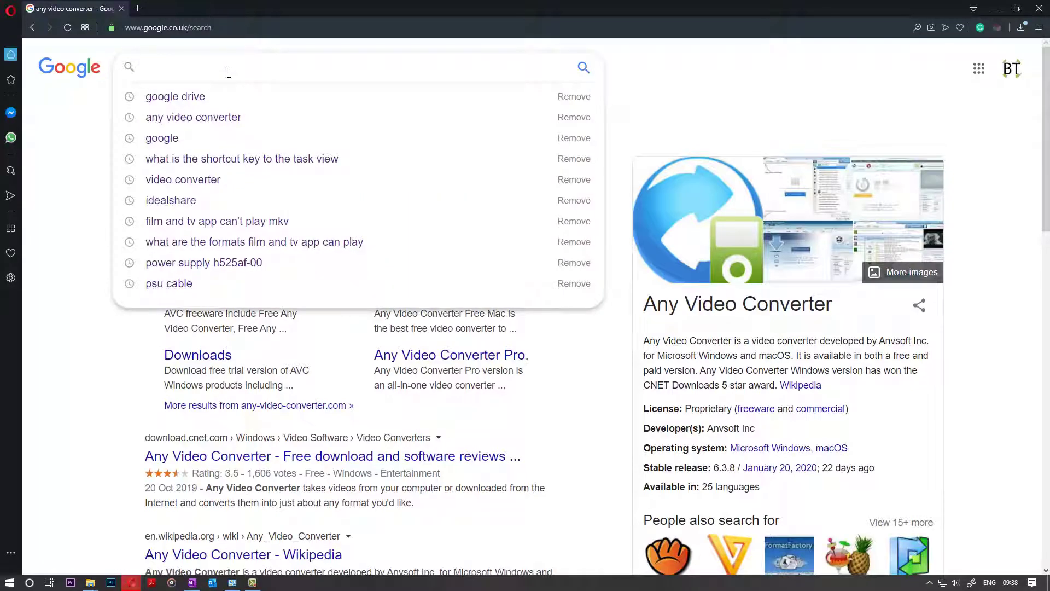
type("any video ")
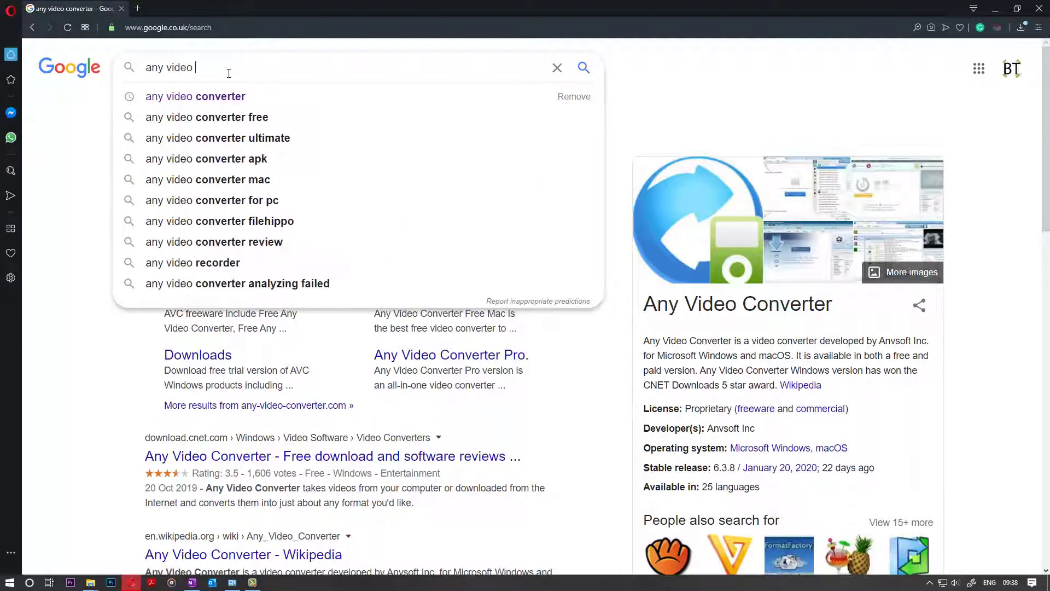
type("converter")
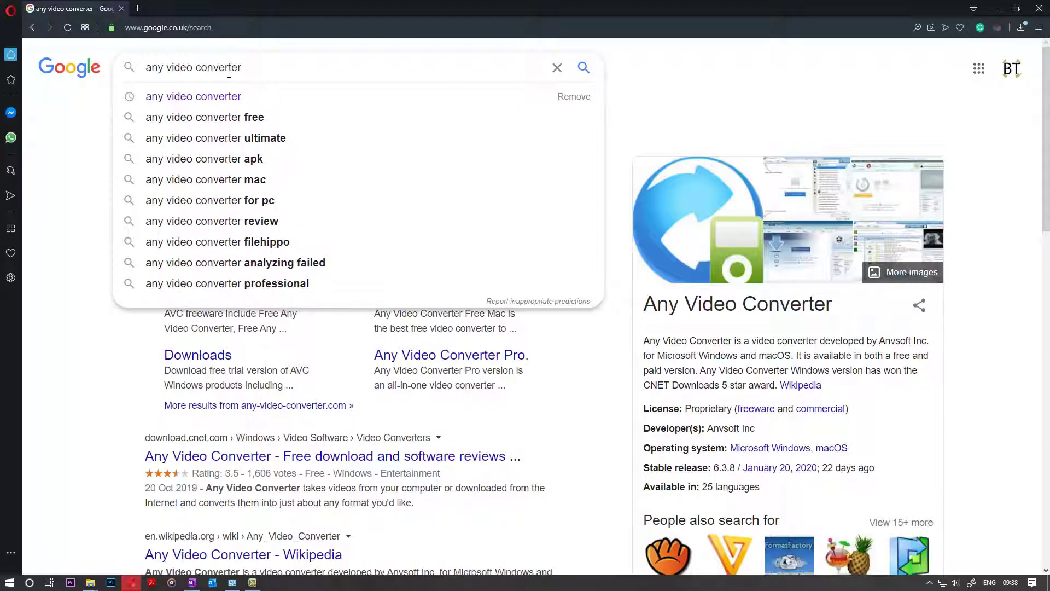
key("Return")
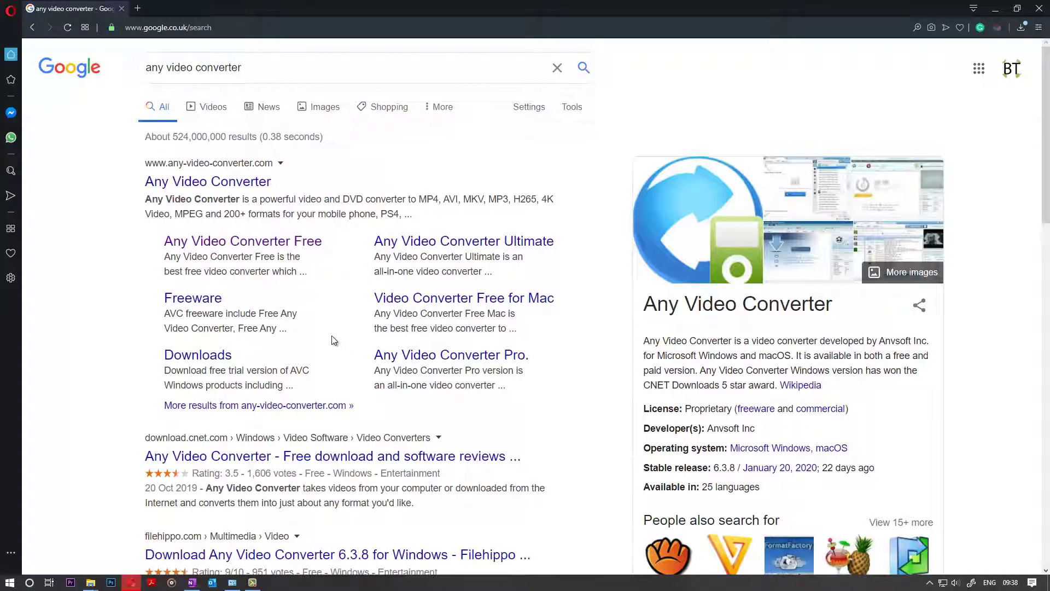
left_click(223, 246)
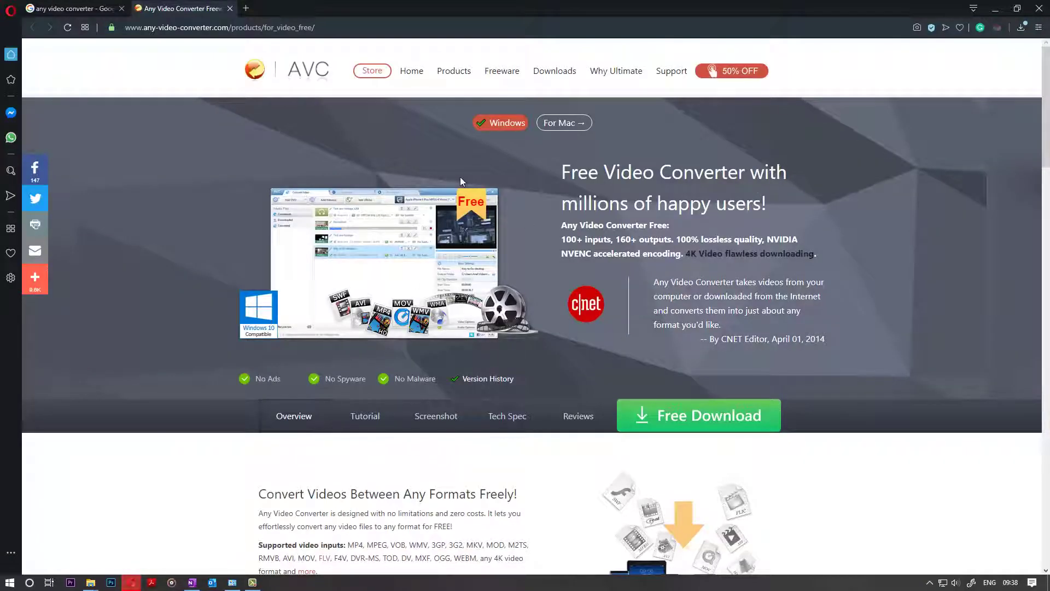
- Download the free avc-free installer and save it to Downloads
left_click(677, 422)
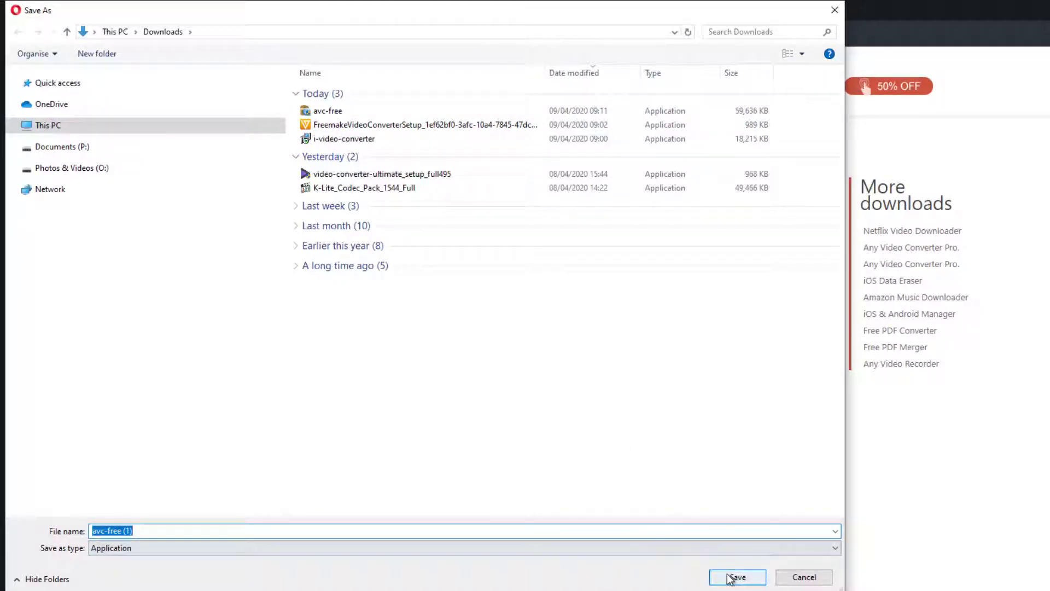
left_click(731, 578)
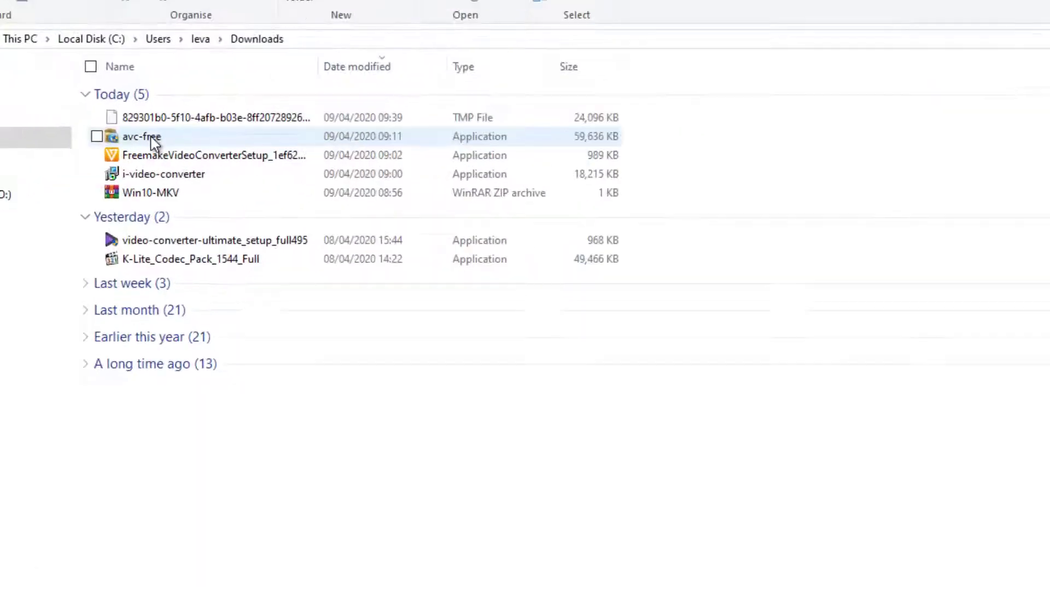
- Install Any Video Converter from avc-free, launch it, and decline automatic update checks
double_click(156, 140)
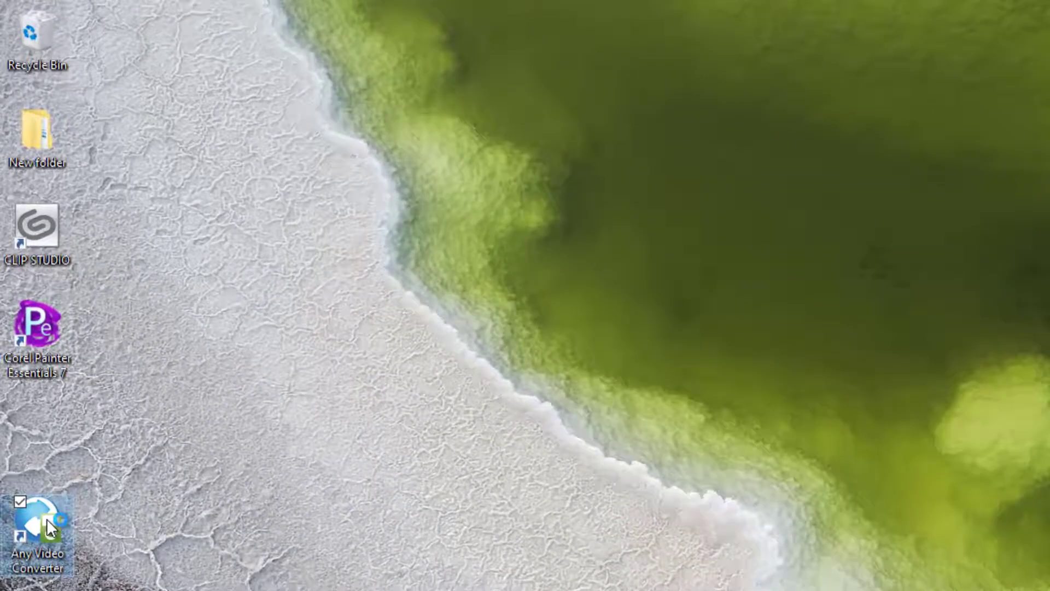
double_click(47, 519)
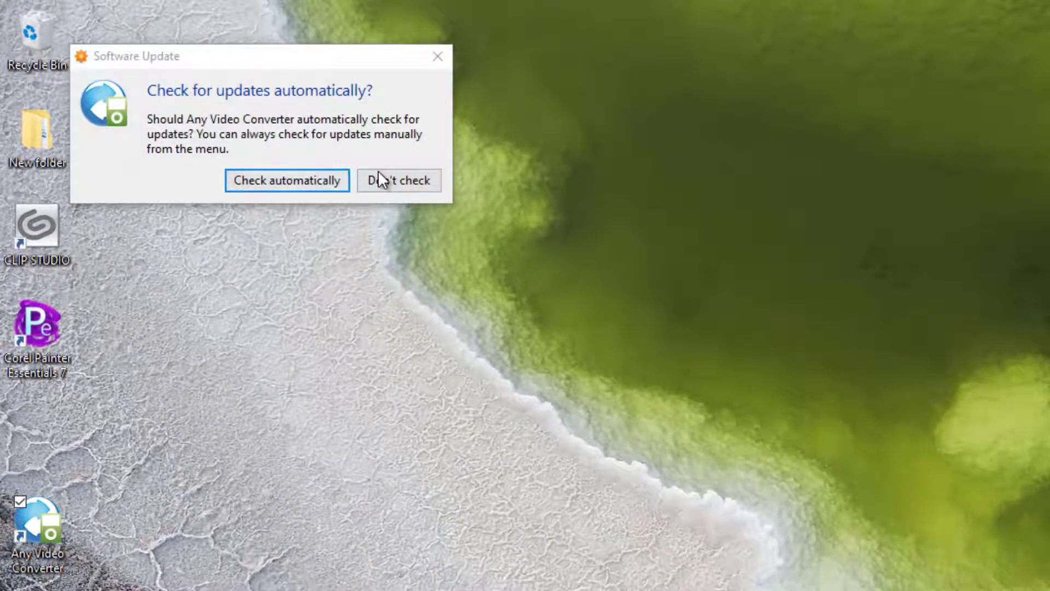
left_click(401, 177)
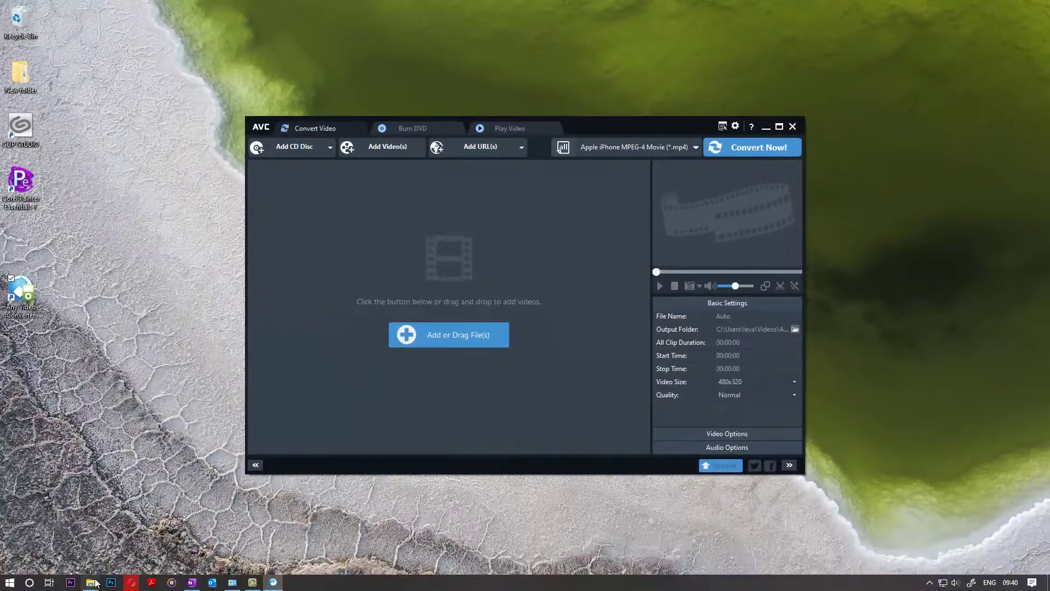
- Drag 'Crazy for you - 2019 - Copy' from the Self-tape folder into the converter
mouse_move(93, 586)
left_click(89, 527)
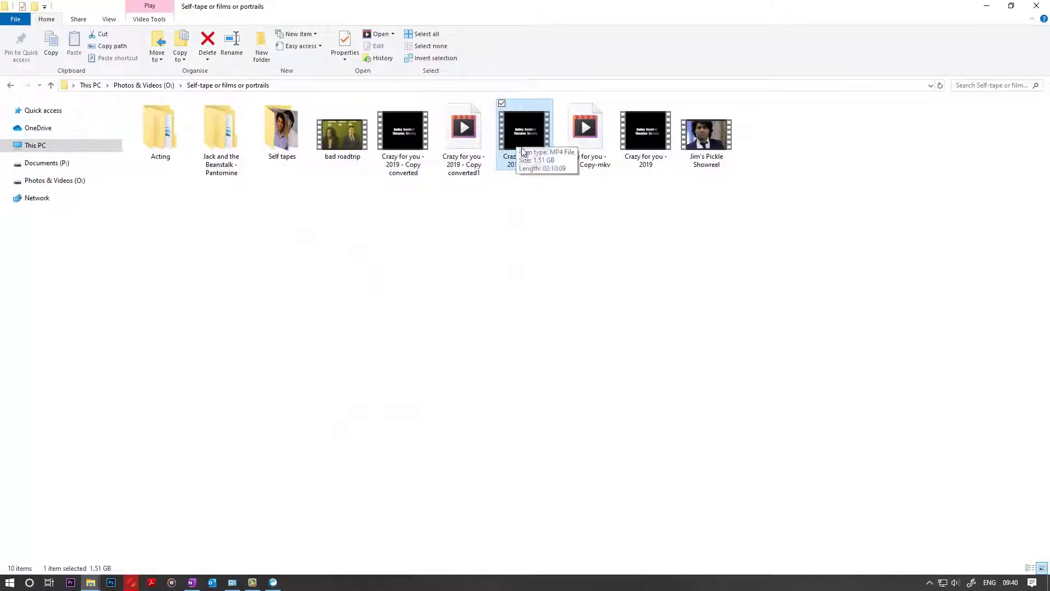
left_click_drag(519, 136, 411, 344)
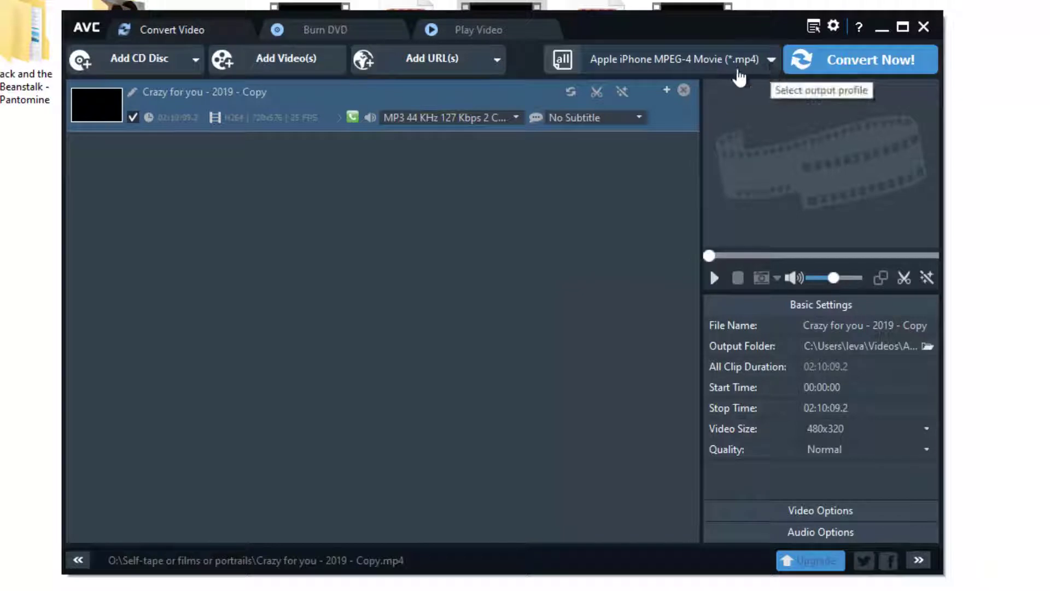
- Set the output profile to Customized MP4 Movie (*.mp4)
left_click(754, 60)
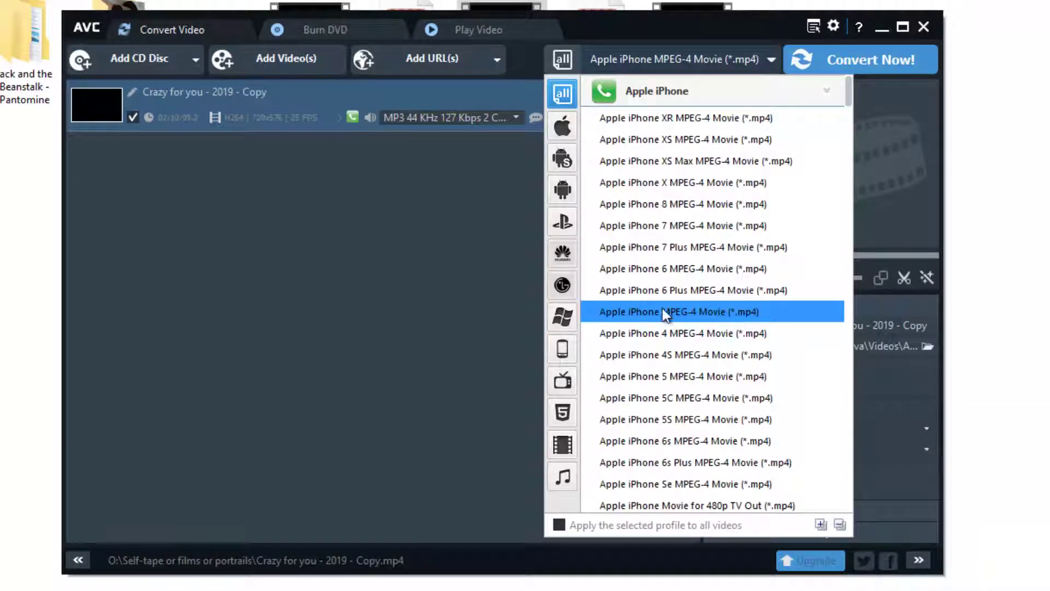
scroll(667, 318, "down", 2)
scroll(678, 330, "down", 12)
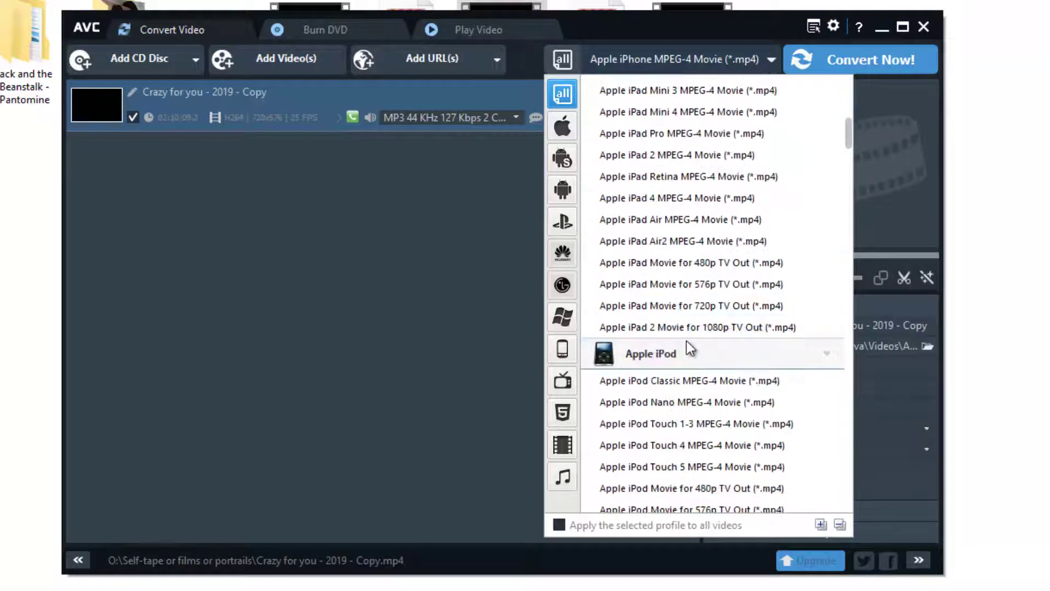
scroll(687, 345, "down", 4)
scroll(683, 345, "down", 15)
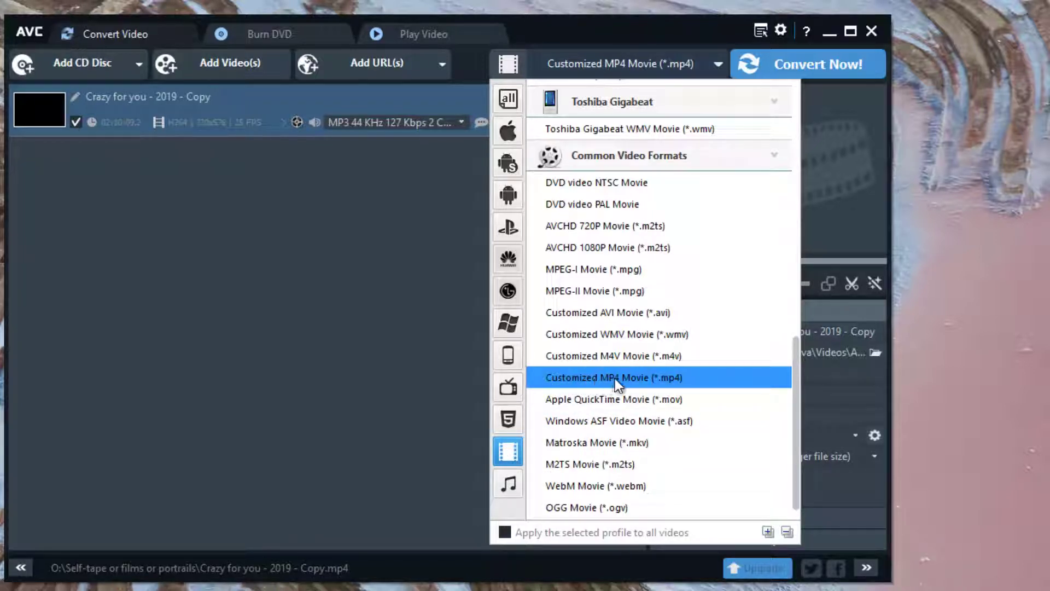
left_click(633, 377)
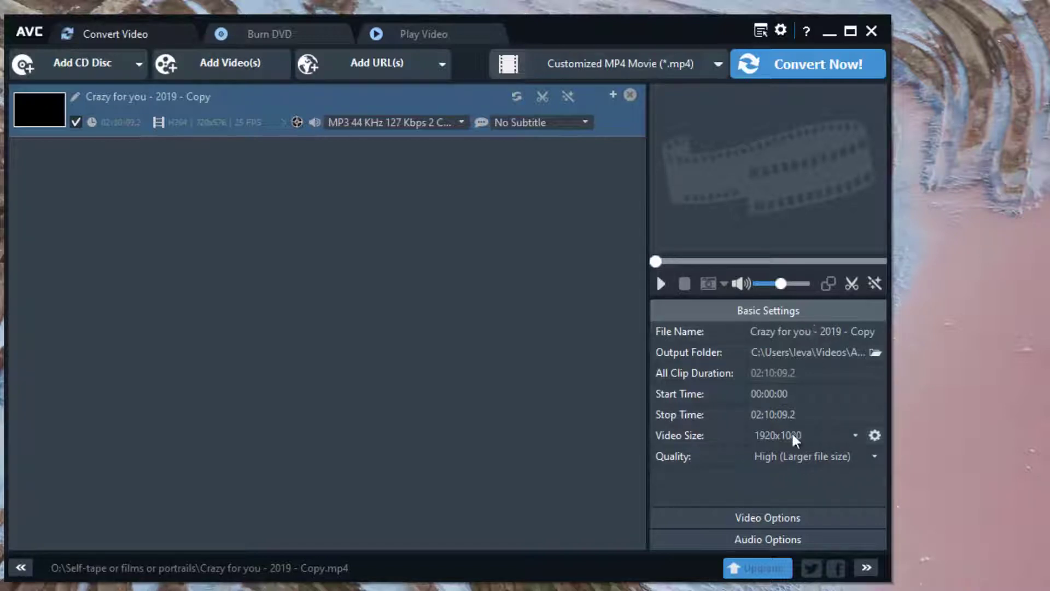
- Set Video Size to Original and Quality to High (Larger file size)
left_click(807, 433)
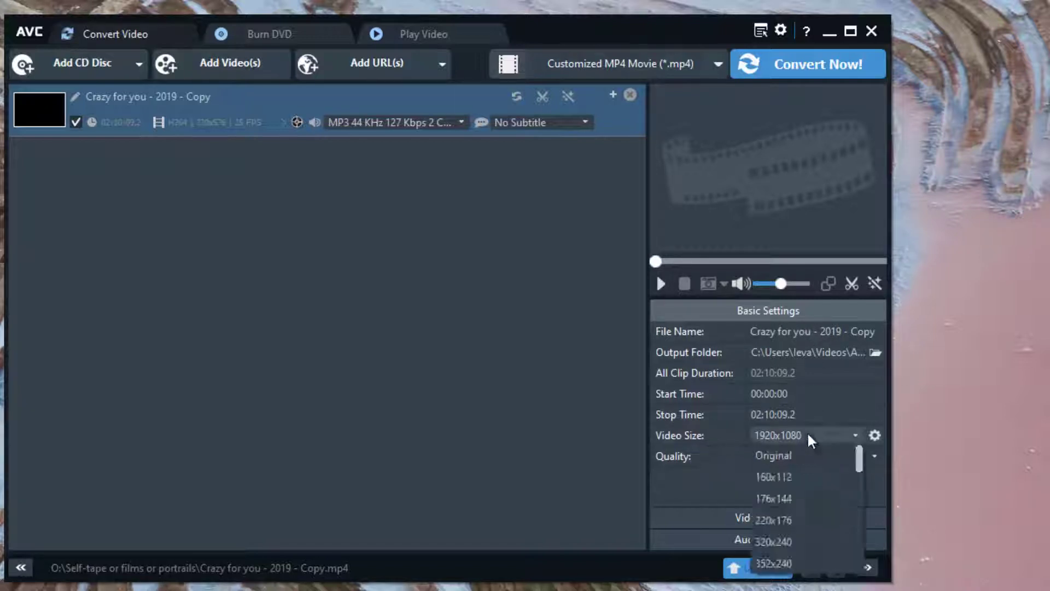
left_click(784, 454)
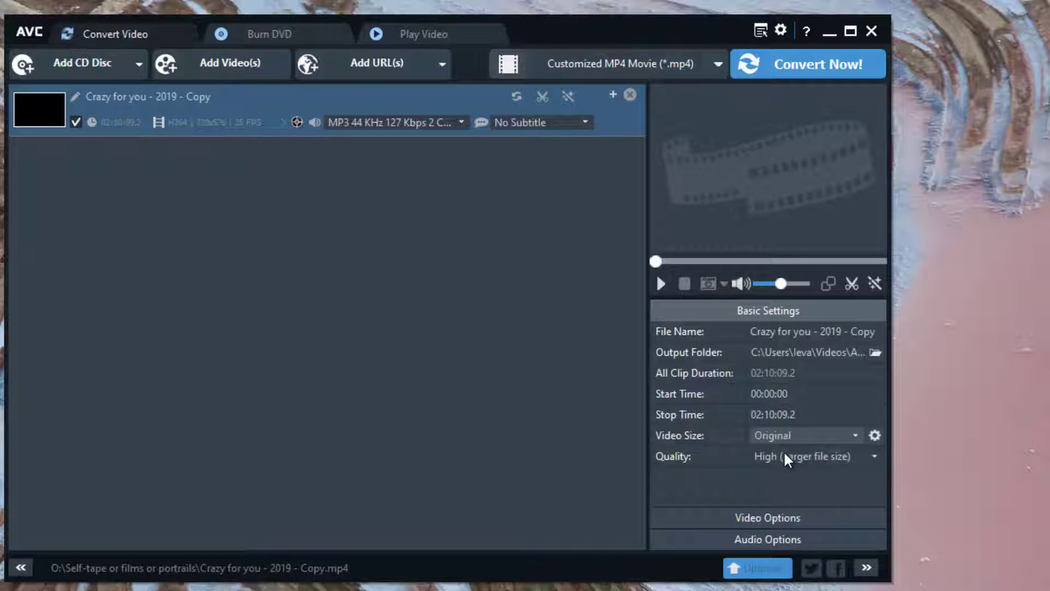
left_click(815, 456)
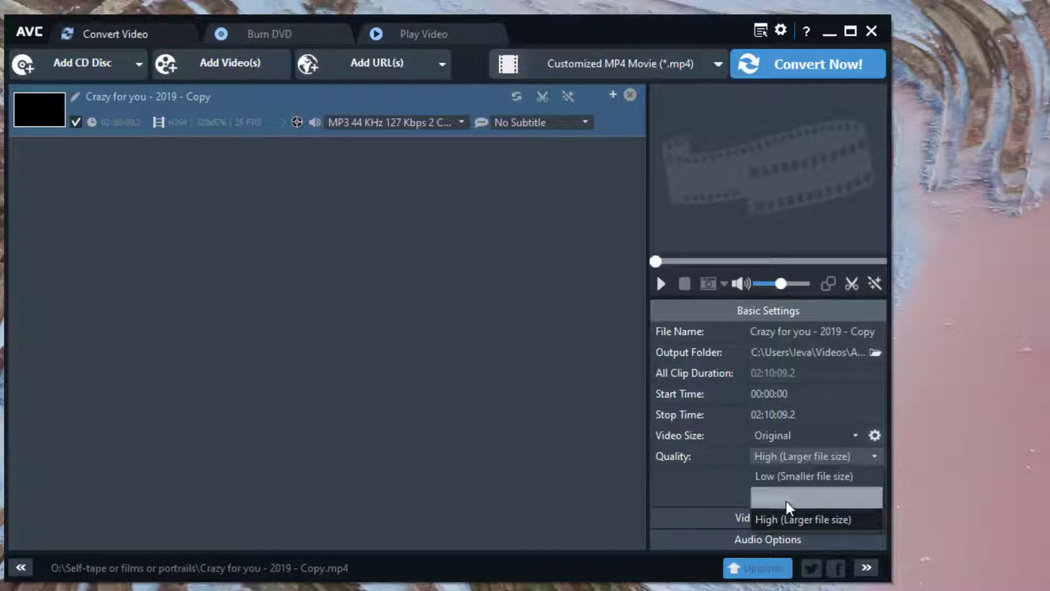
left_click(787, 517)
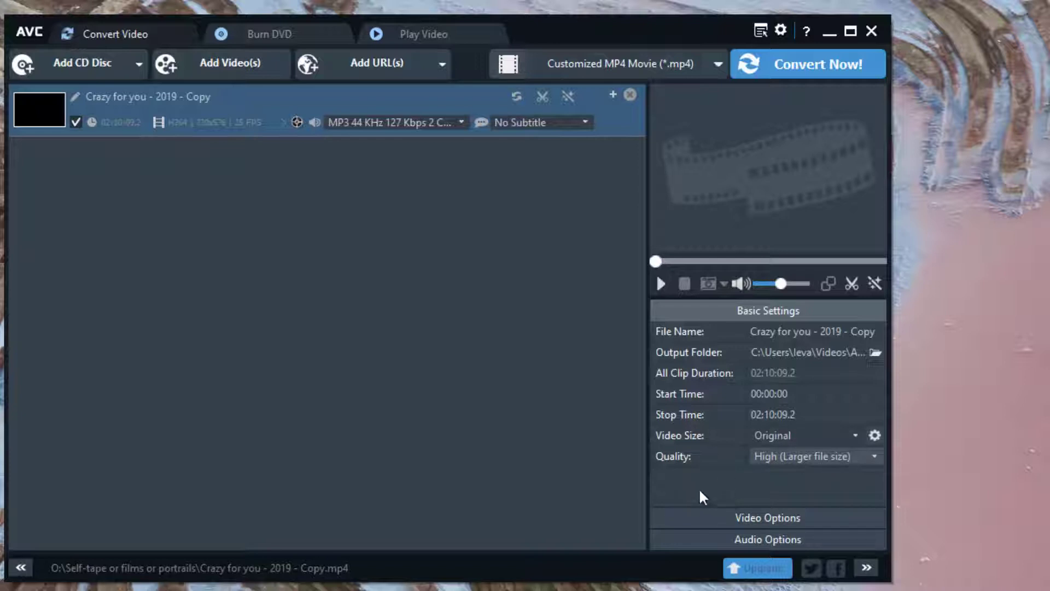
- Review Video and Audio Options, then start the conversion with Convert Now!
left_click(752, 518)
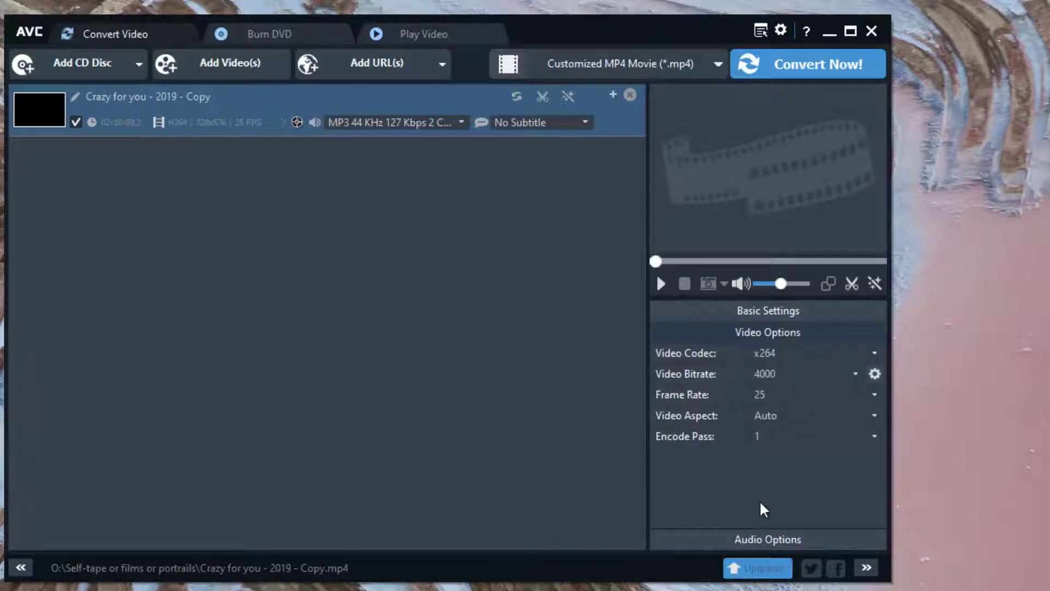
left_click(719, 540)
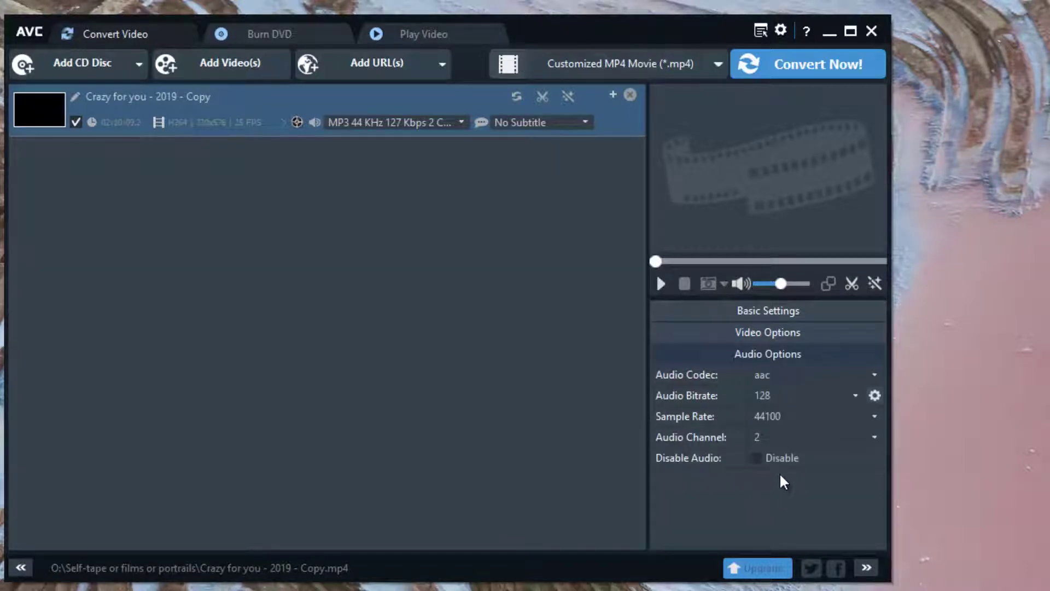
left_click(797, 309)
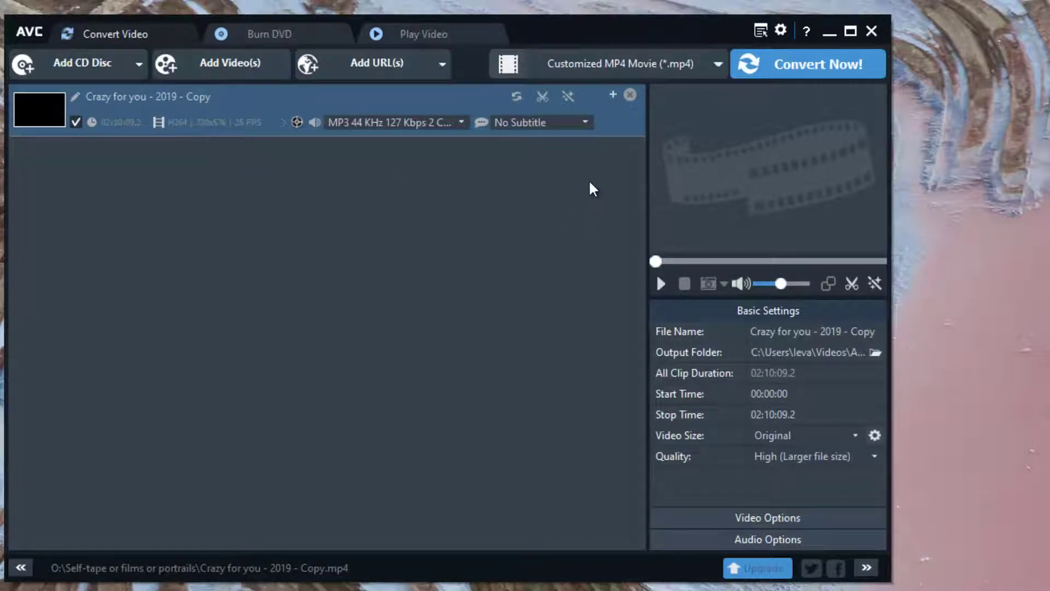
left_click(792, 64)
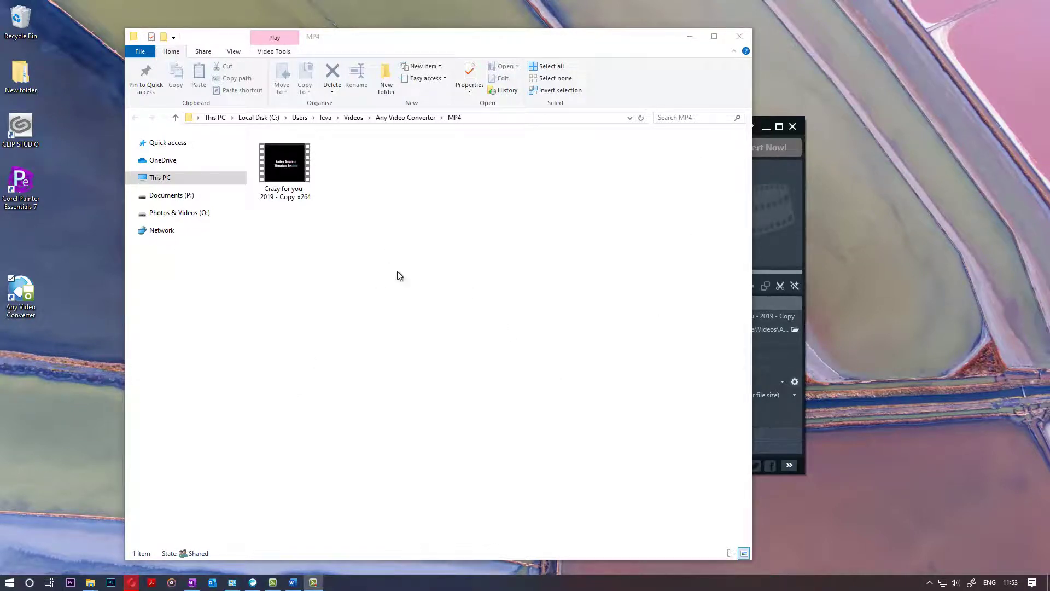
- Play 'Crazy for you - 2019 - Copy_x264' in Films & TV
left_click(291, 174)
double_click(292, 174)
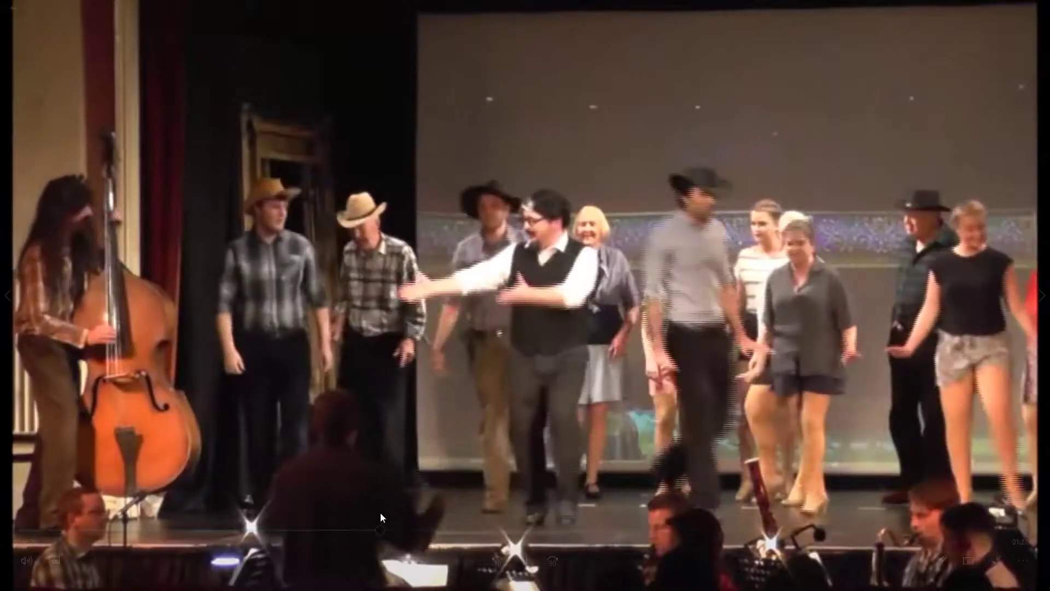
mouse_move(575, 482)
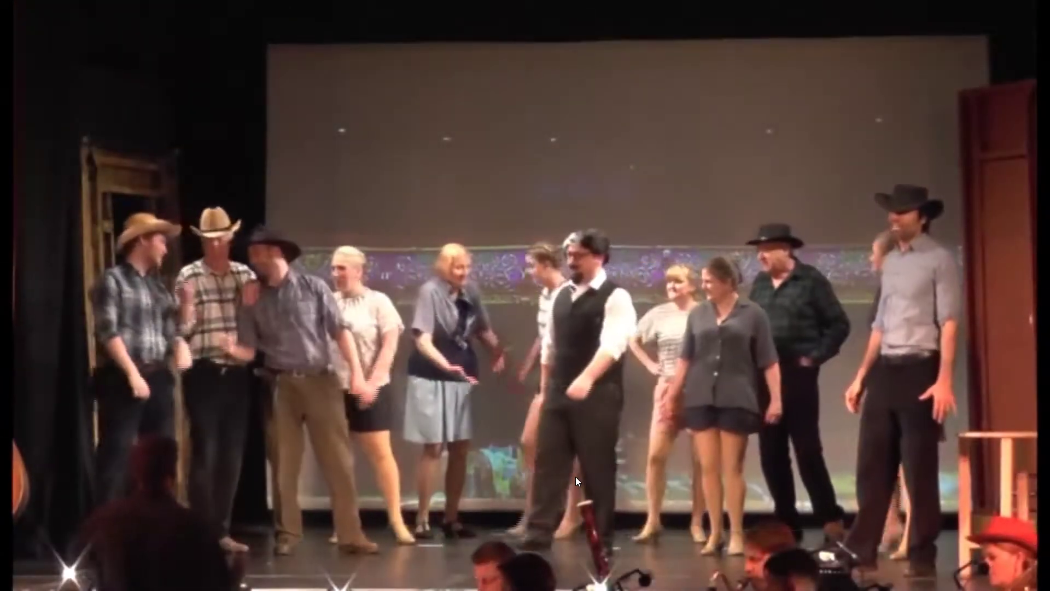
mouse_move(1022, 353)
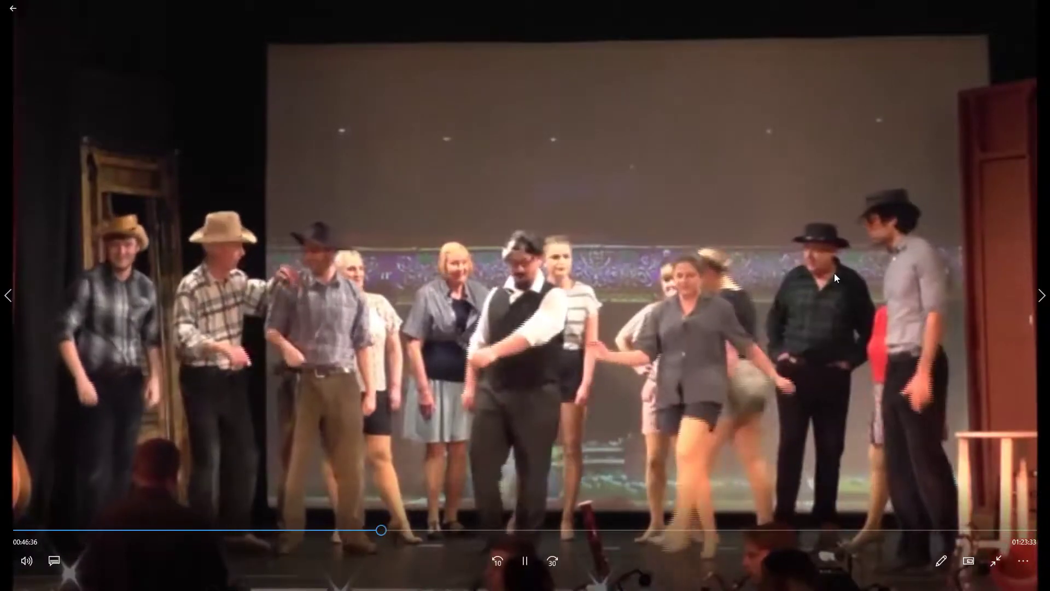